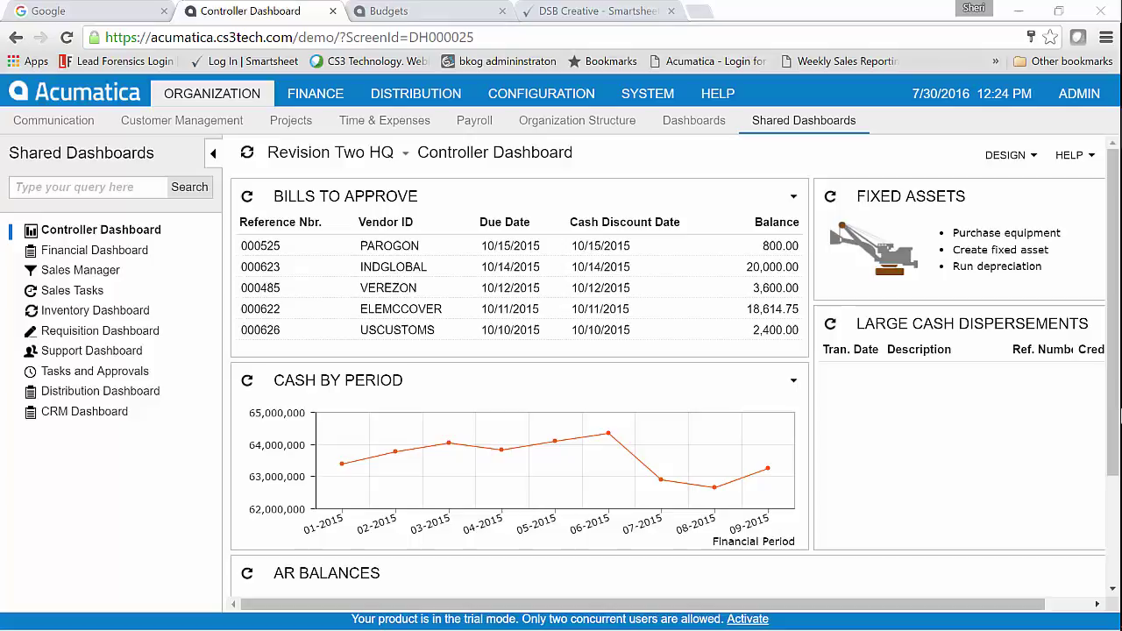
Step: Open Journal Transactions in the General Ledger area of Finance and export the displayed batch's lines to Excel
click(333, 101)
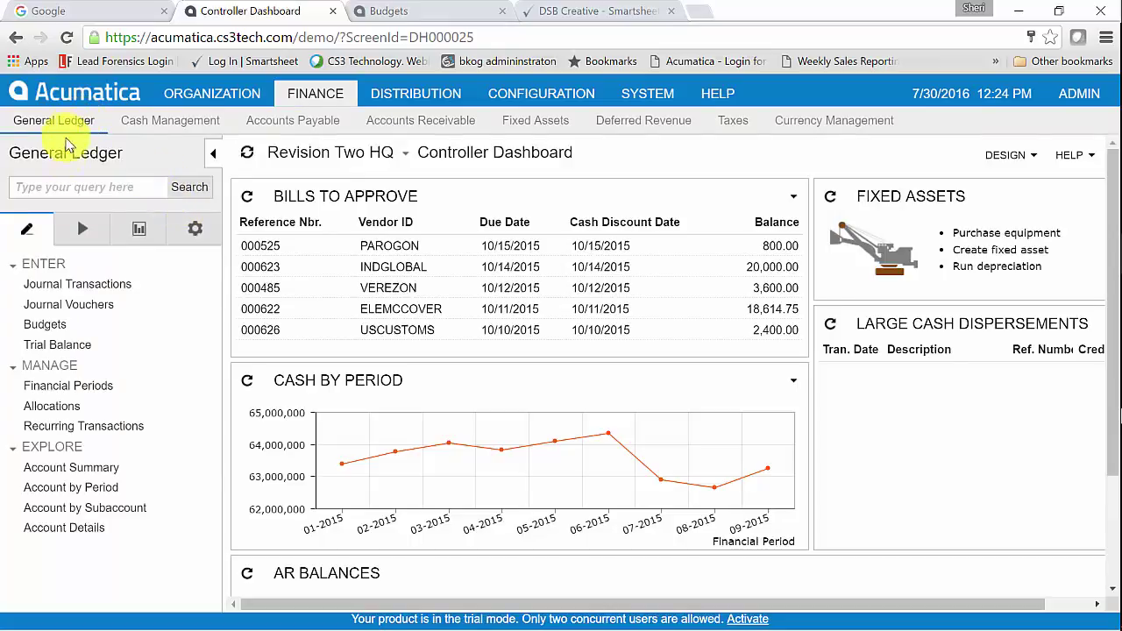
click(59, 285)
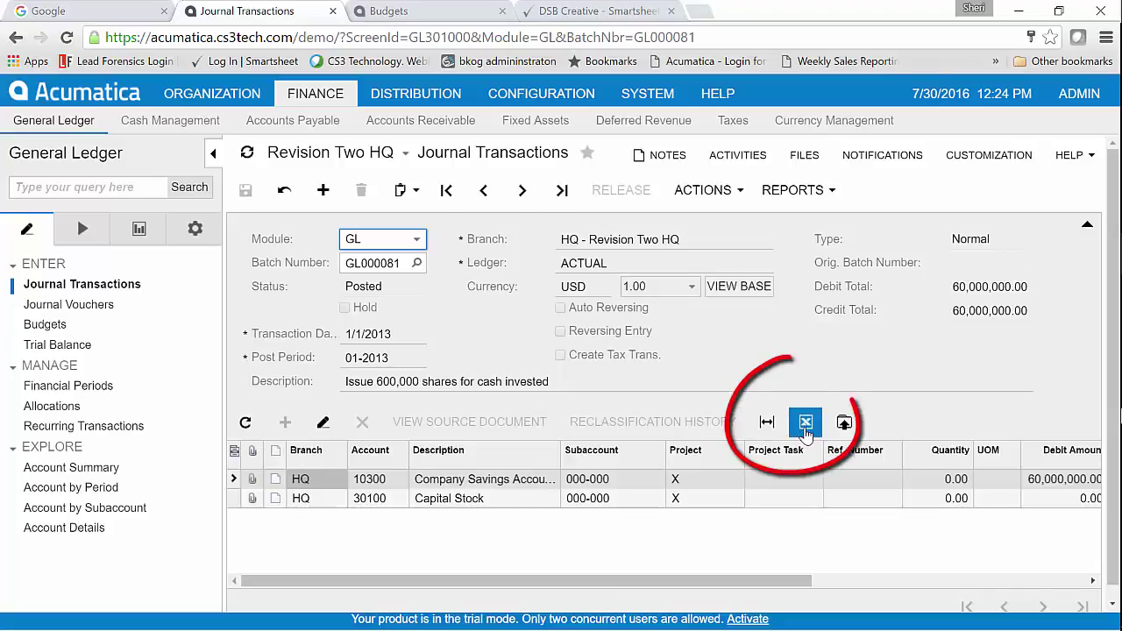
click(805, 424)
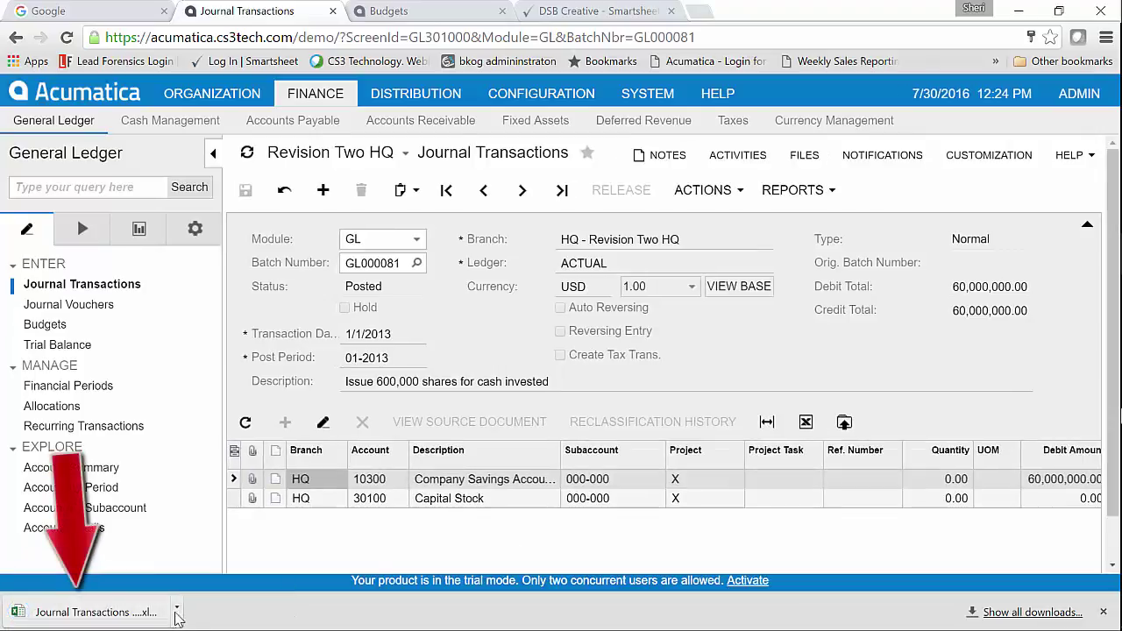
Step: Open the downloaded Journal Transactions workbook in Excel and maximize its window
click(176, 617)
click(271, 498)
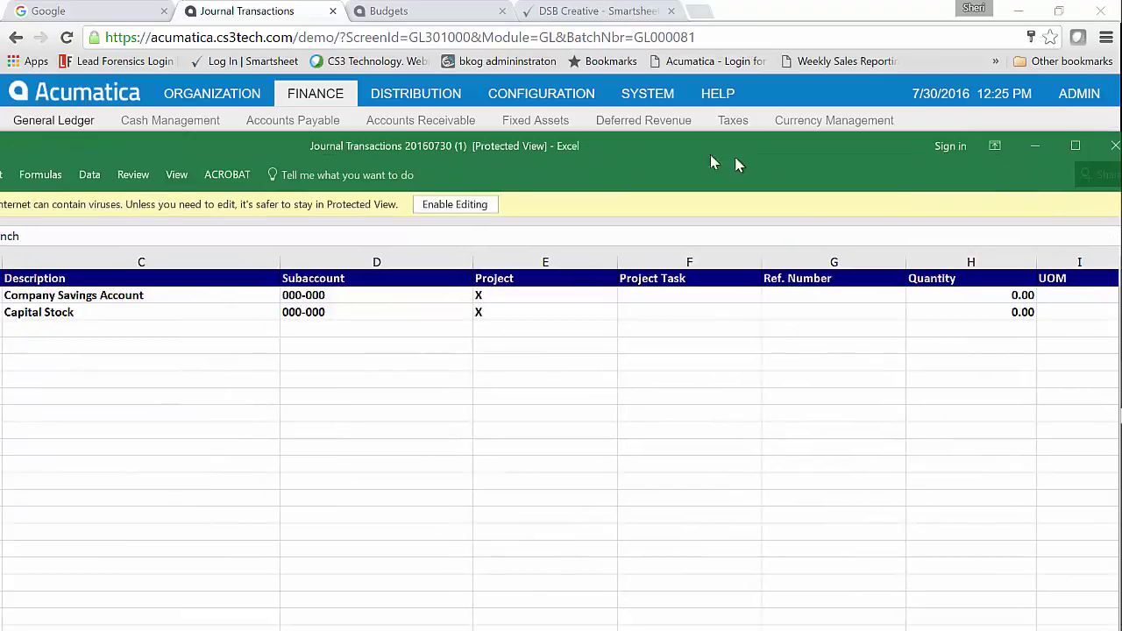
click(966, 132)
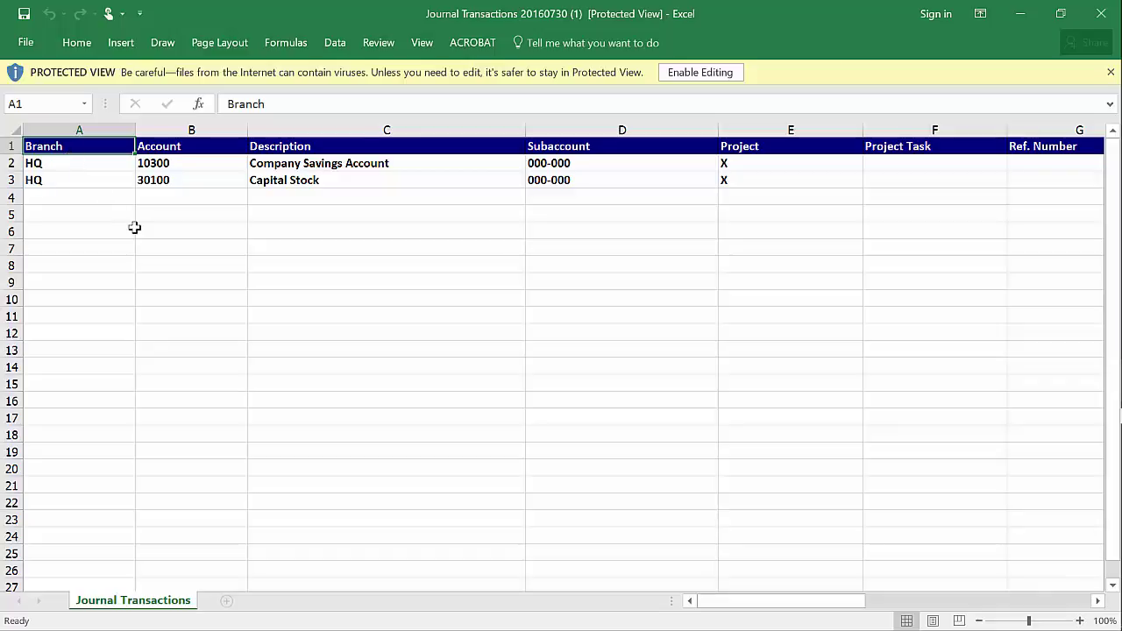
Step: Examine the exported header row from Branch through Non Billable to see which columns the template contains
key(Right)
key(Right)
key(Right)
key(Right)
key(Right)
key(Right)
key(Right)
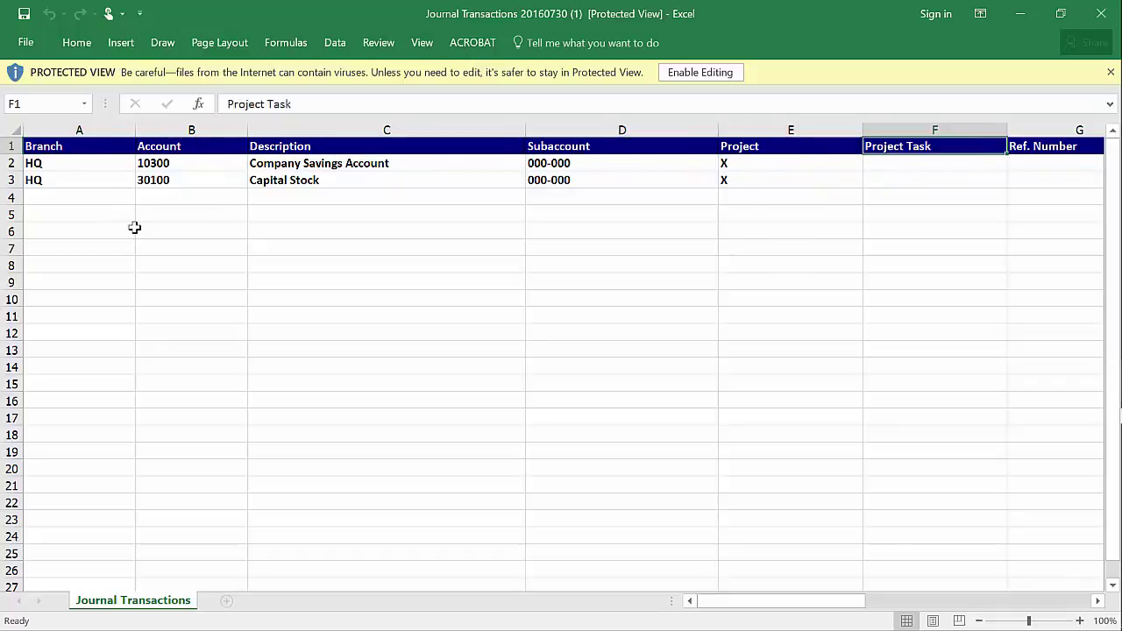
key(Right)
key(Right)
key(Right)
key(Right)
key(Right)
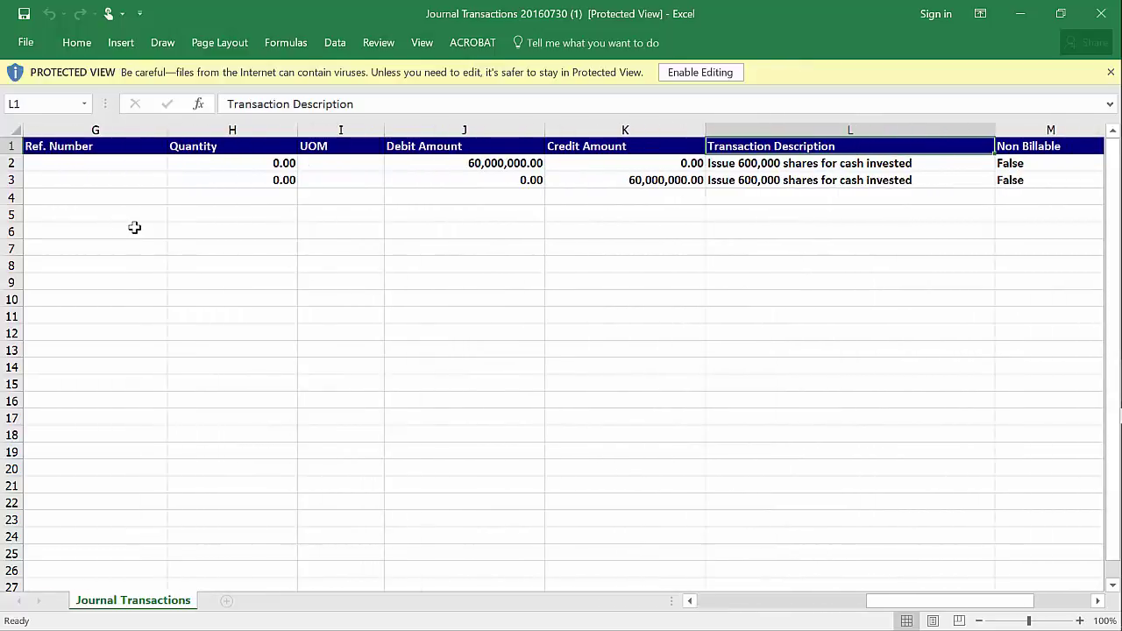
key(Right)
key(Left)
key(Left)
key(Left)
key(Left)
key(Left)
key(Left)
key(Left)
key(Left)
key(Left)
key(Left)
key(Left)
key(Left)
key(Left)
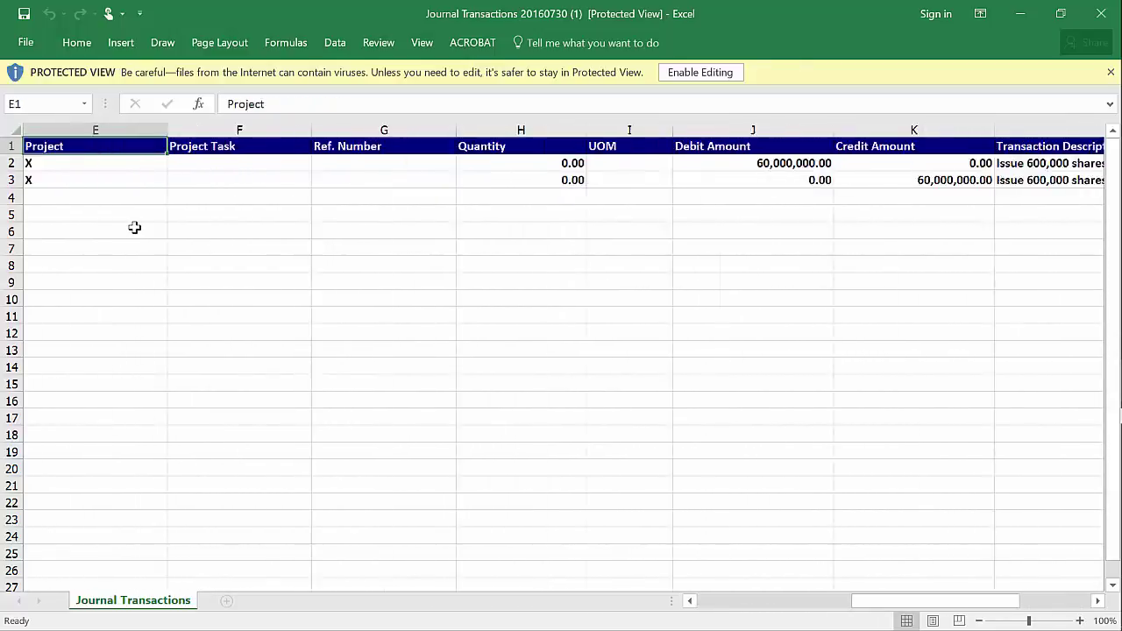
Step: Examine the two exported transaction rows across the account, debit, credit and transaction description columns
key(Down)
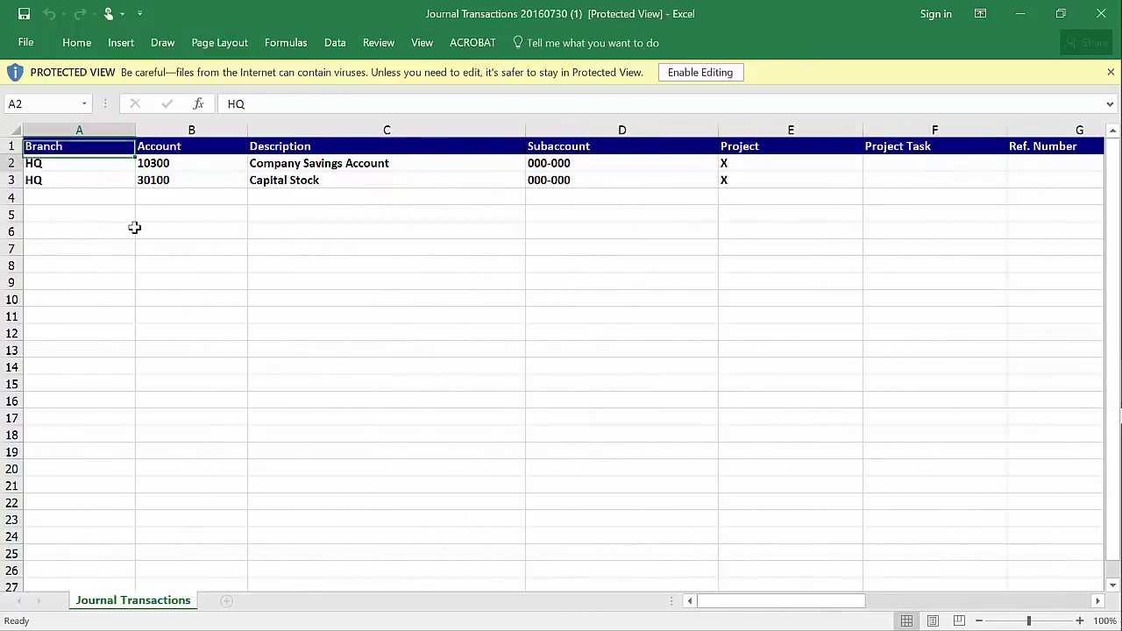
key(Right)
key(Down)
key(Right)
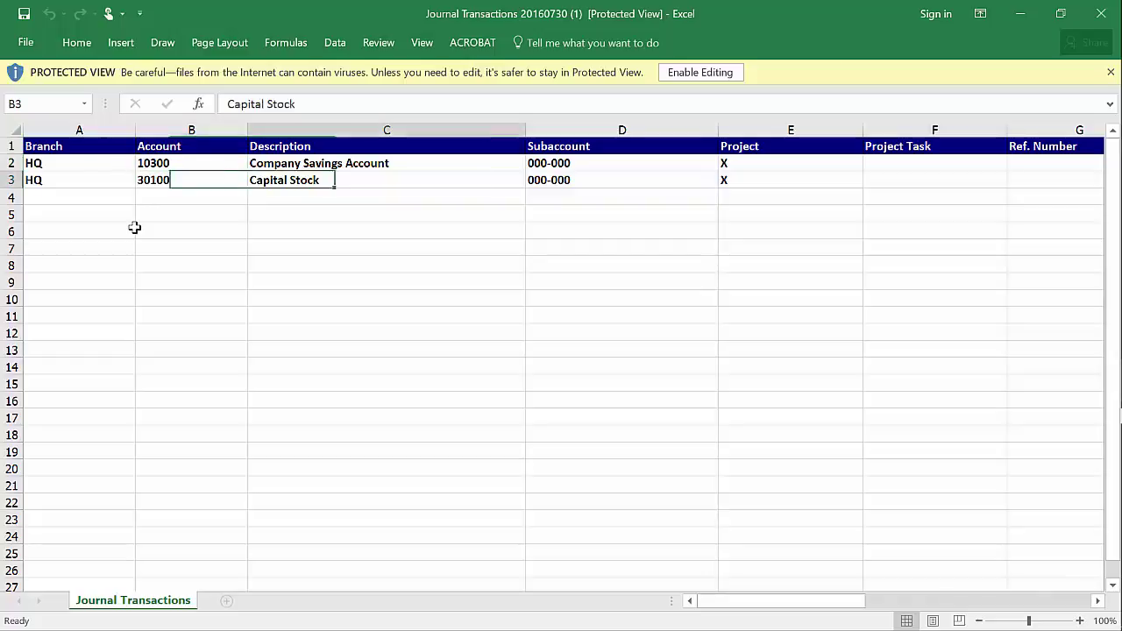
key(Right)
key(Right)
key(Right)
key(Right)
key(Right)
key(Right)
key(Right)
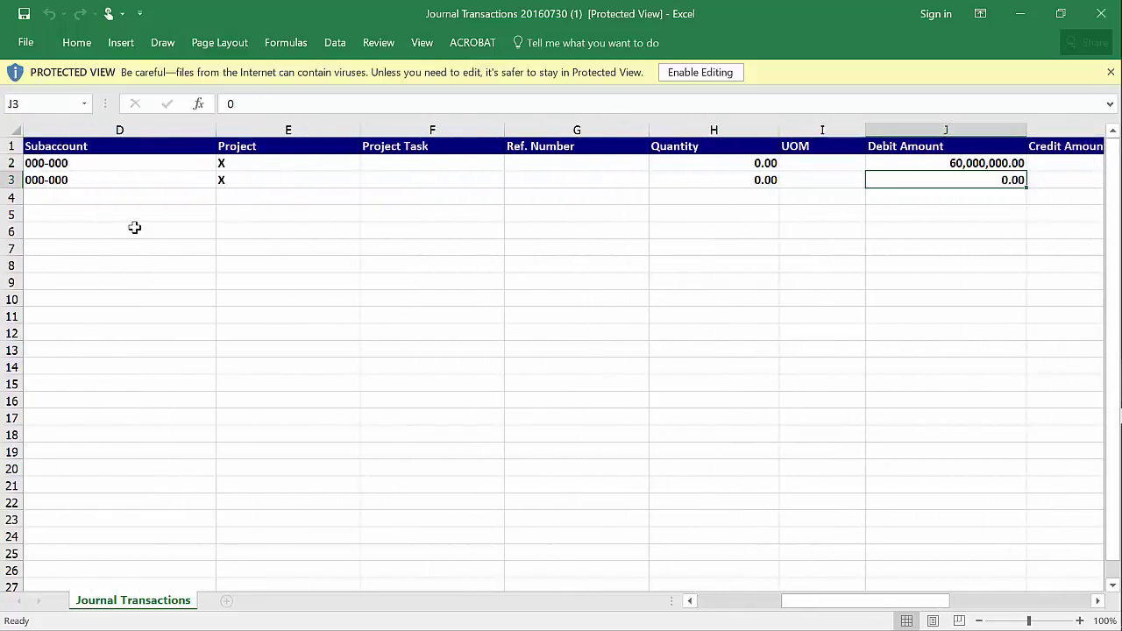
key(Up)
key(Down)
key(Right)
key(Right)
key(Right)
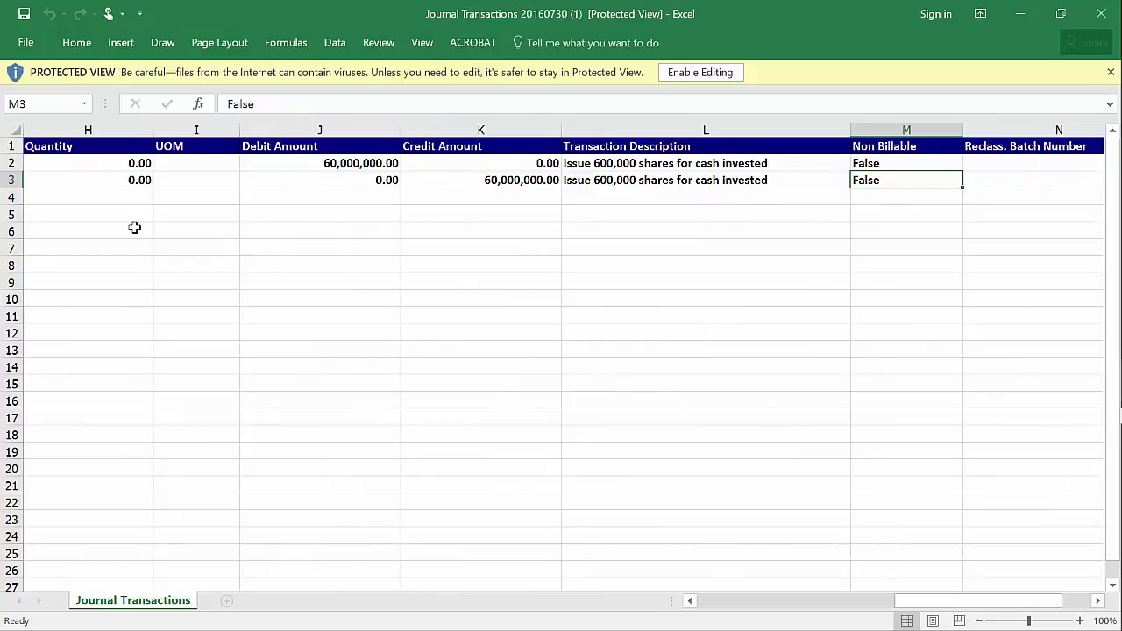
key(Up)
key(Left)
key(Down)
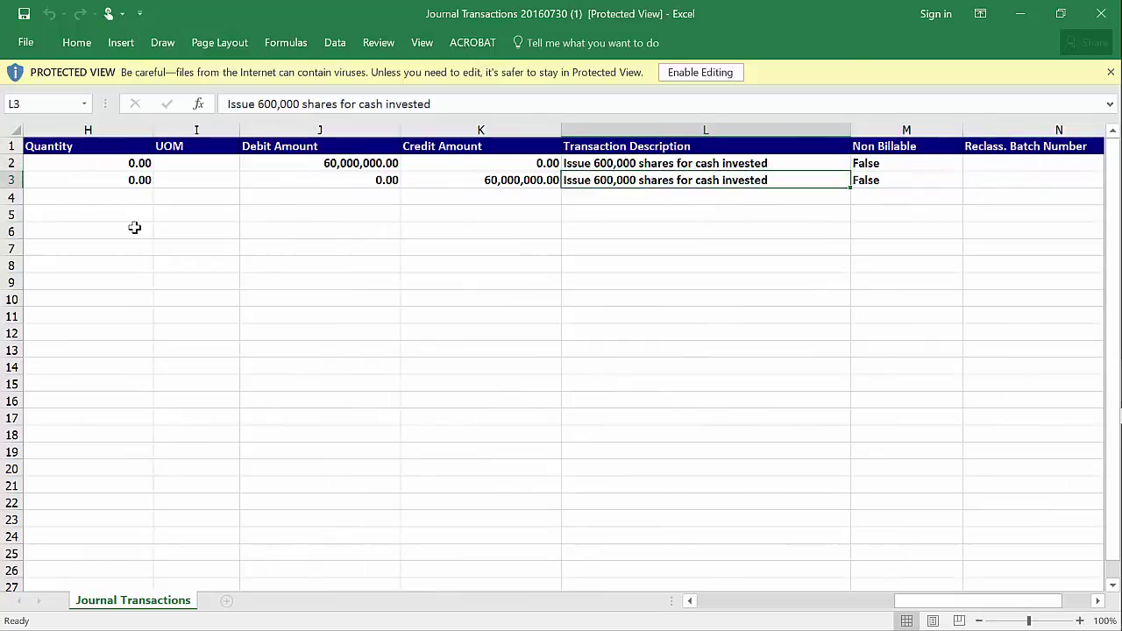
key(Right)
key(Left)
key(Left)
key(Home)
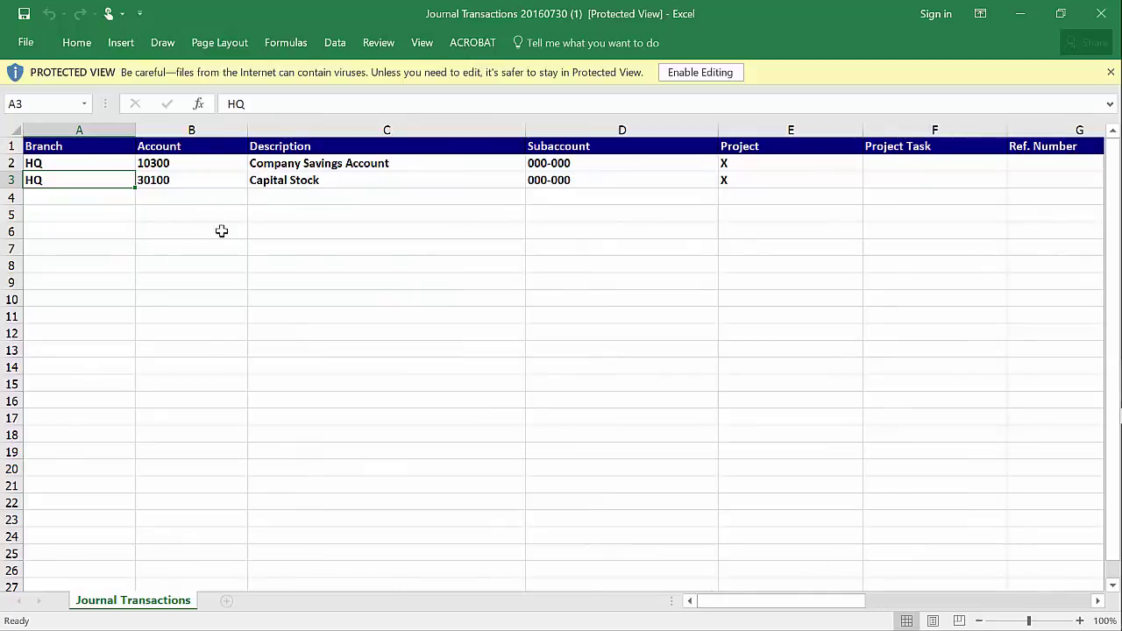
Step: Switch to the general Ledger Journal Entry workbook, maximize it and examine its debit and credit columns down to the last row
mouse_move(1117, 316)
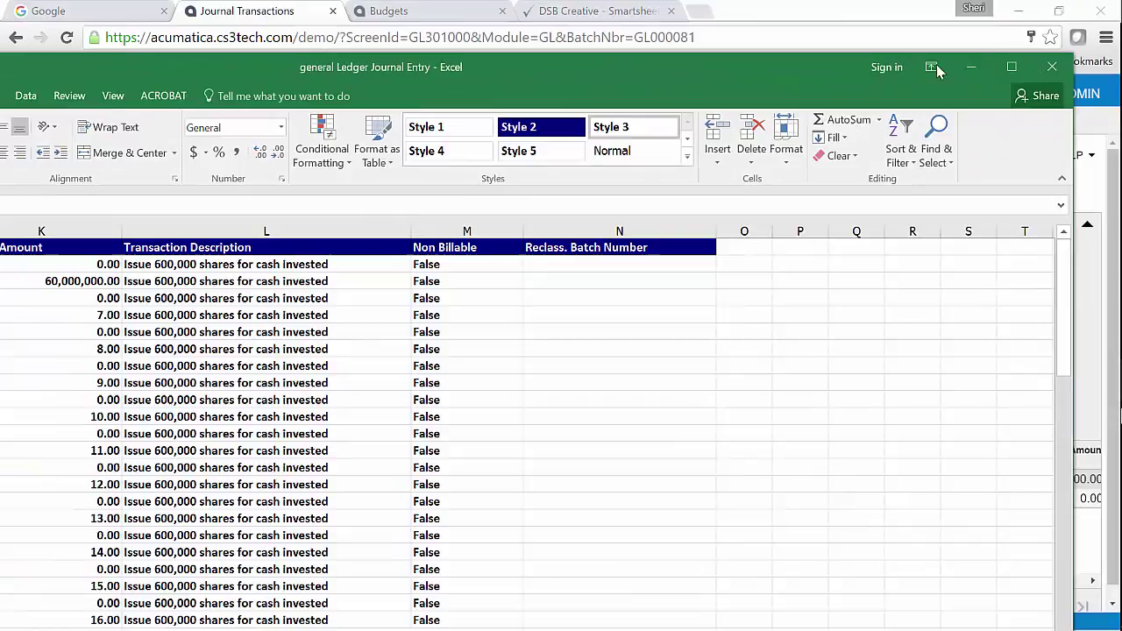
click(1011, 66)
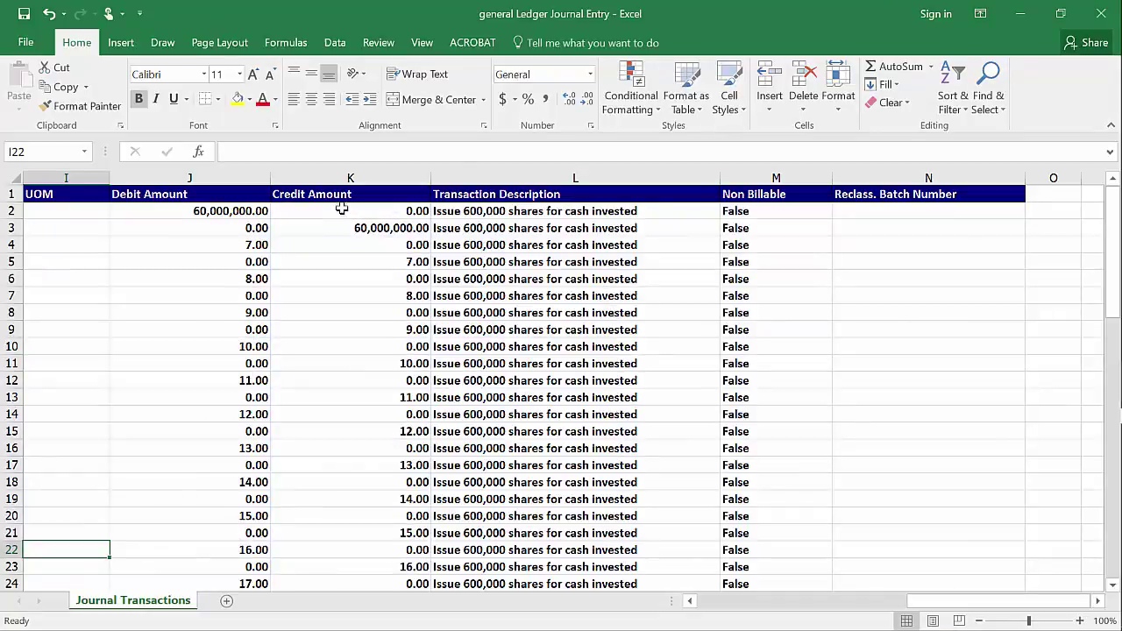
click(94, 259)
key(Left)
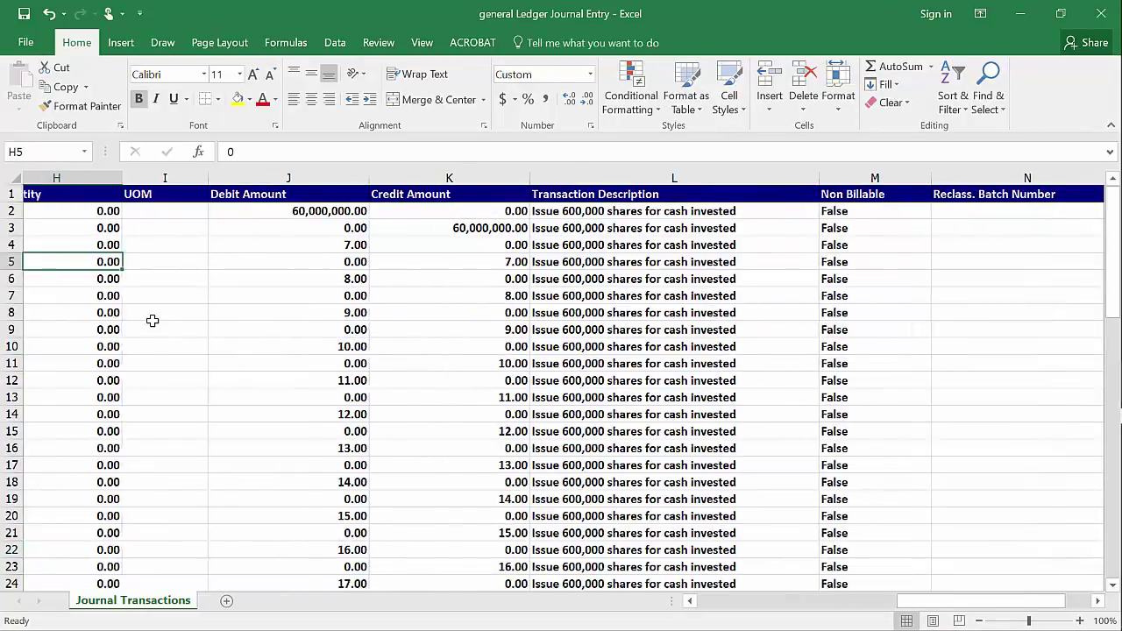
key(Left)
key(Right)
key(Right)
key(Right)
key(Right)
key(Right)
key(Left)
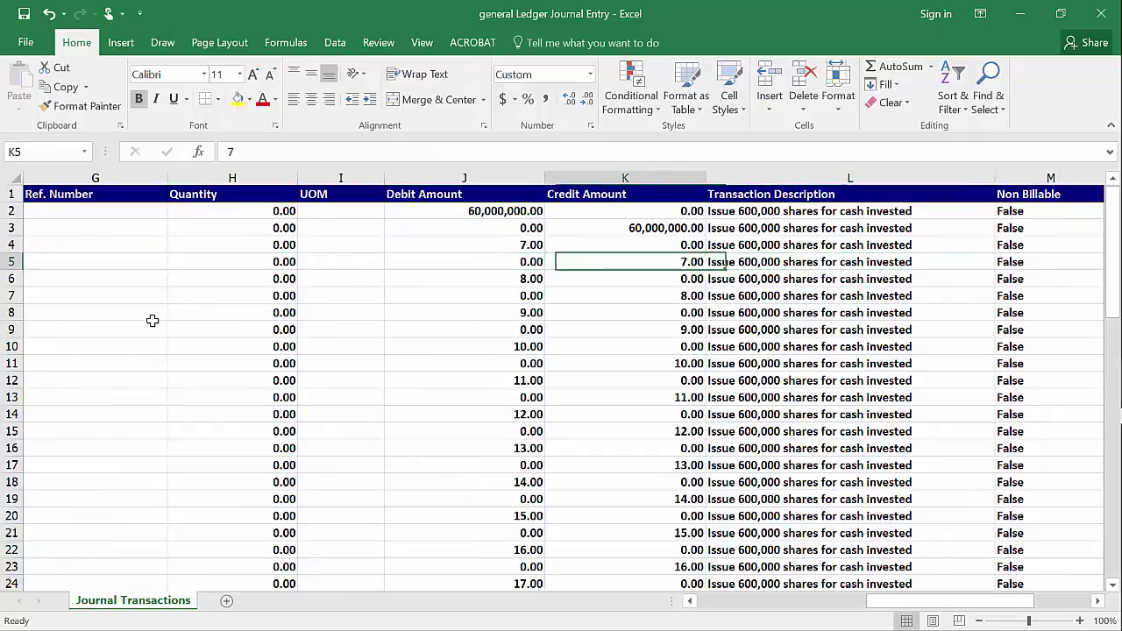
key(ctrl+Down)
key(Down)
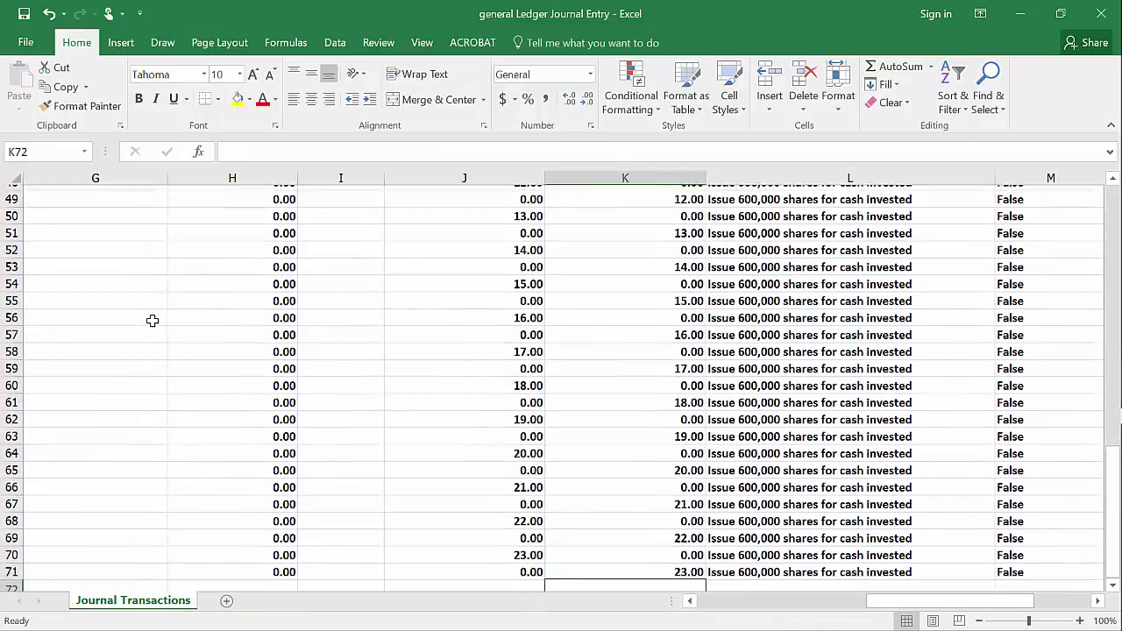
Step: Review the prepared debit and credit lines from the end of the sheet back to cell A1
key(Up)
key(Up)
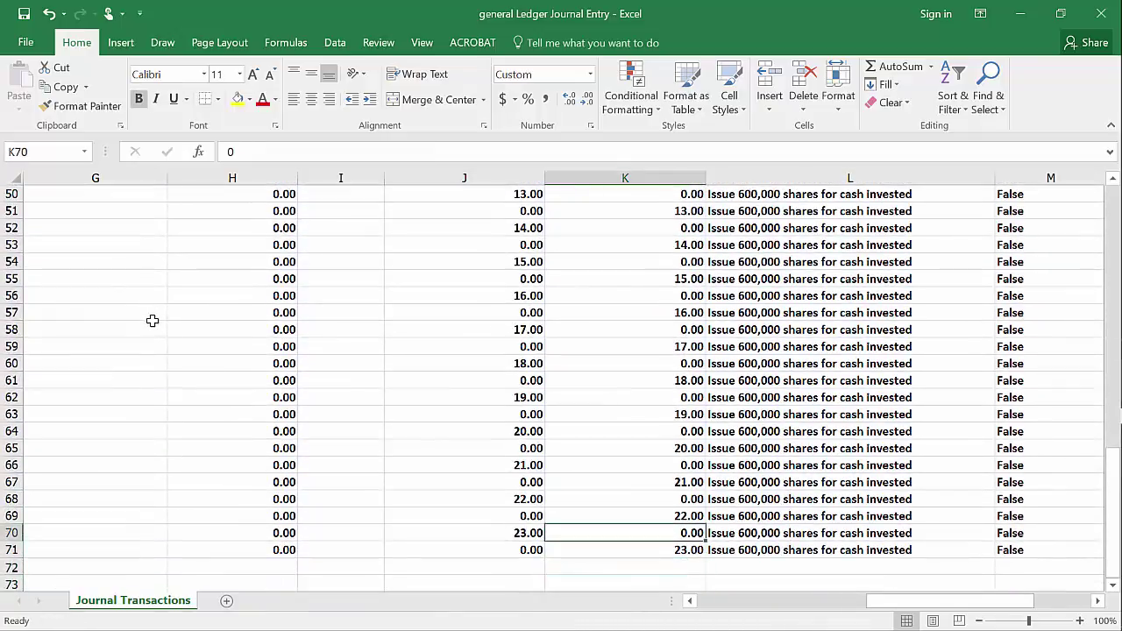
key(Up)
key(Up)
key(Up)
key(Up)
key(Up)
key(Up)
key(Up)
key(Up)
key(Up)
key(Up)
key(Up)
key(Up)
key(Up)
key(Up)
key(Up)
key(Up)
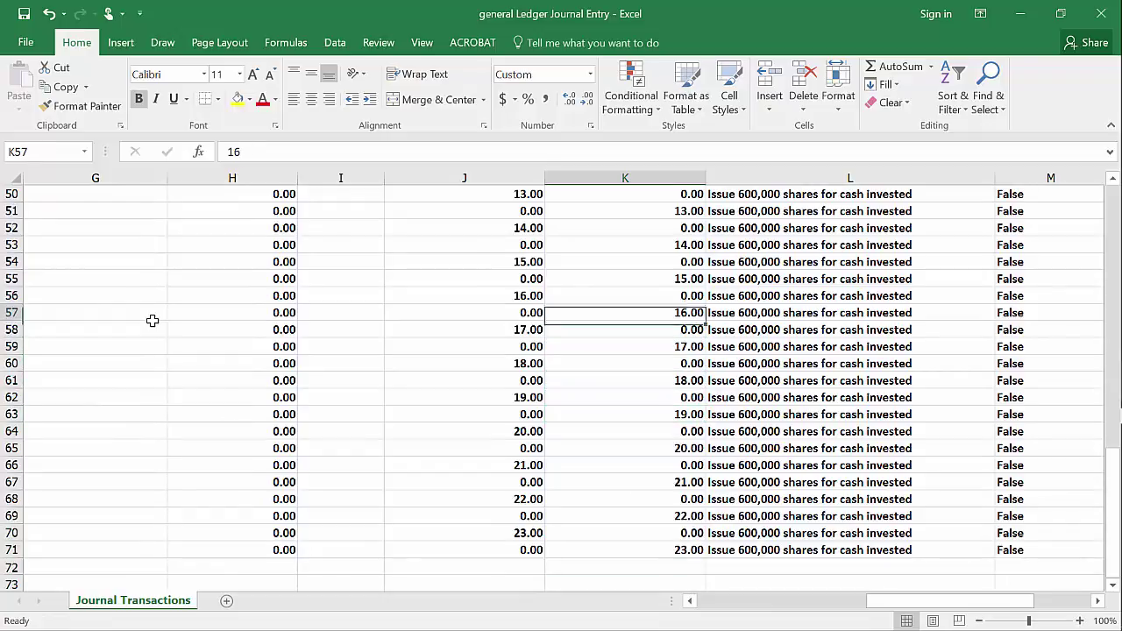
key(Left)
key(Down)
key(Right)
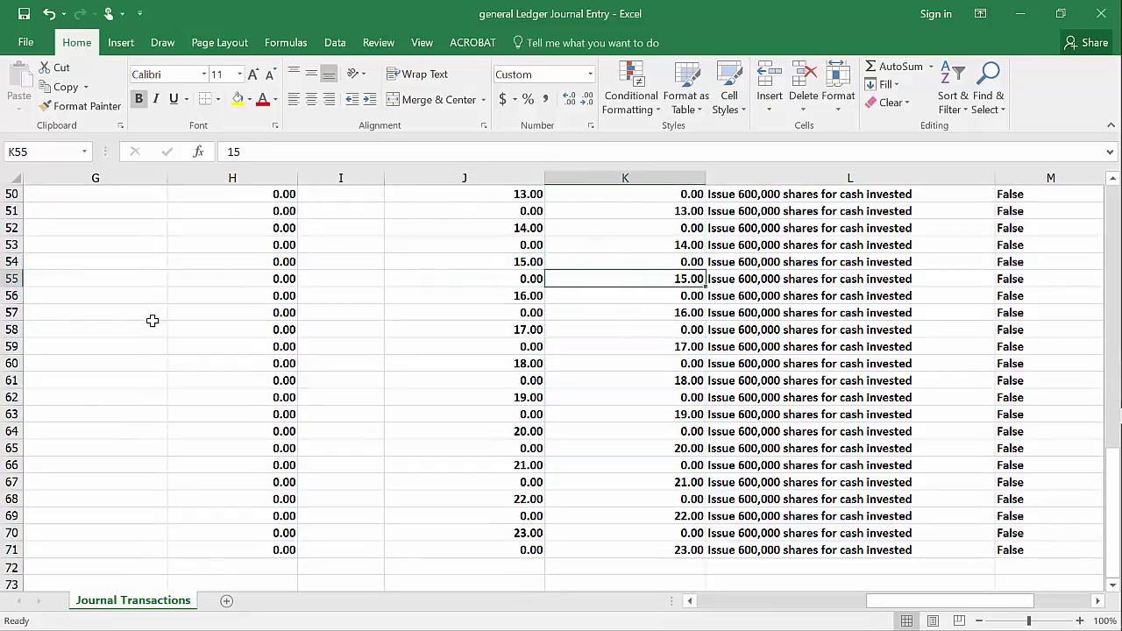
key(Left)
key(Left)
key(Left)
key(Left)
key(Left)
key(Left)
key(Left)
key(Left)
key(Left)
key(Left)
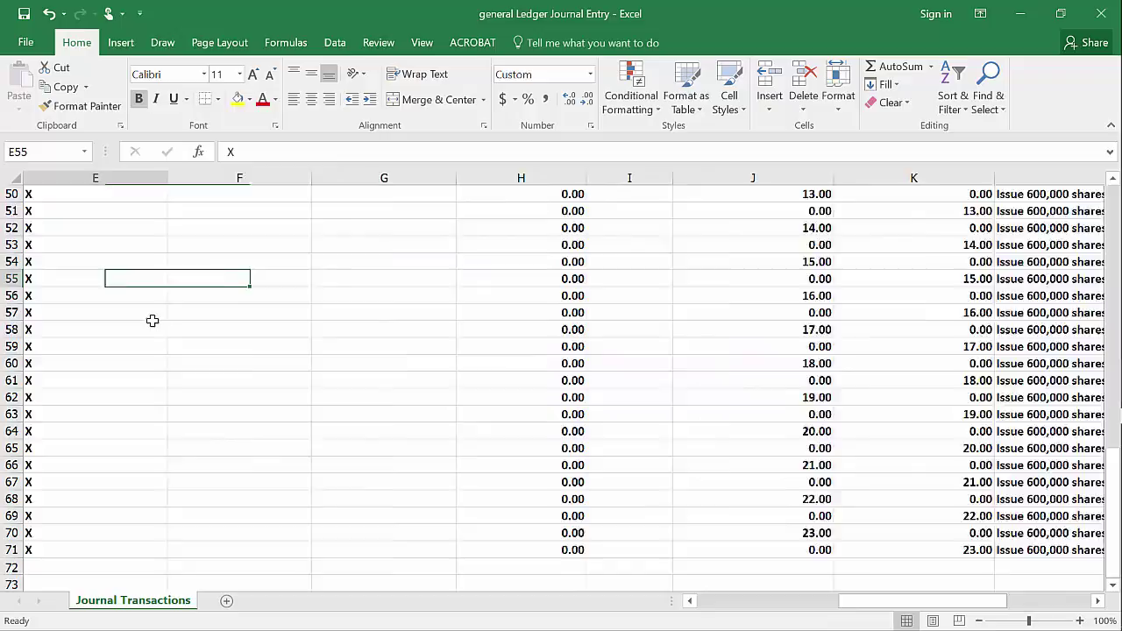
key(Page_Up)
key(Page_Up)
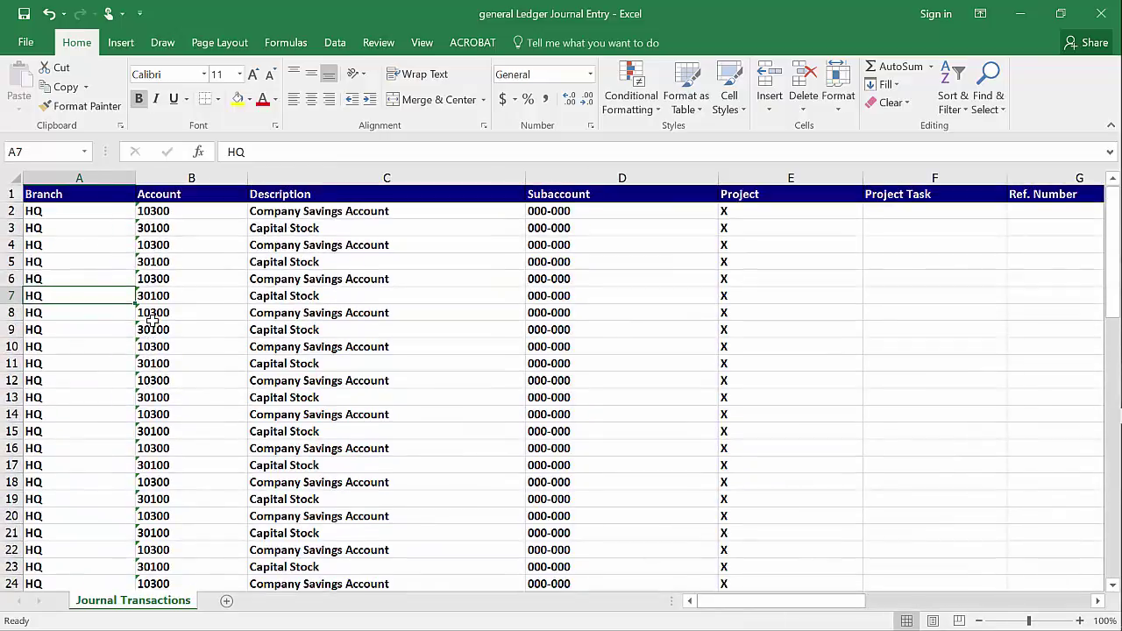
key(Up)
key(Up)
key(Up)
key(Up)
key(Up)
key(Up)
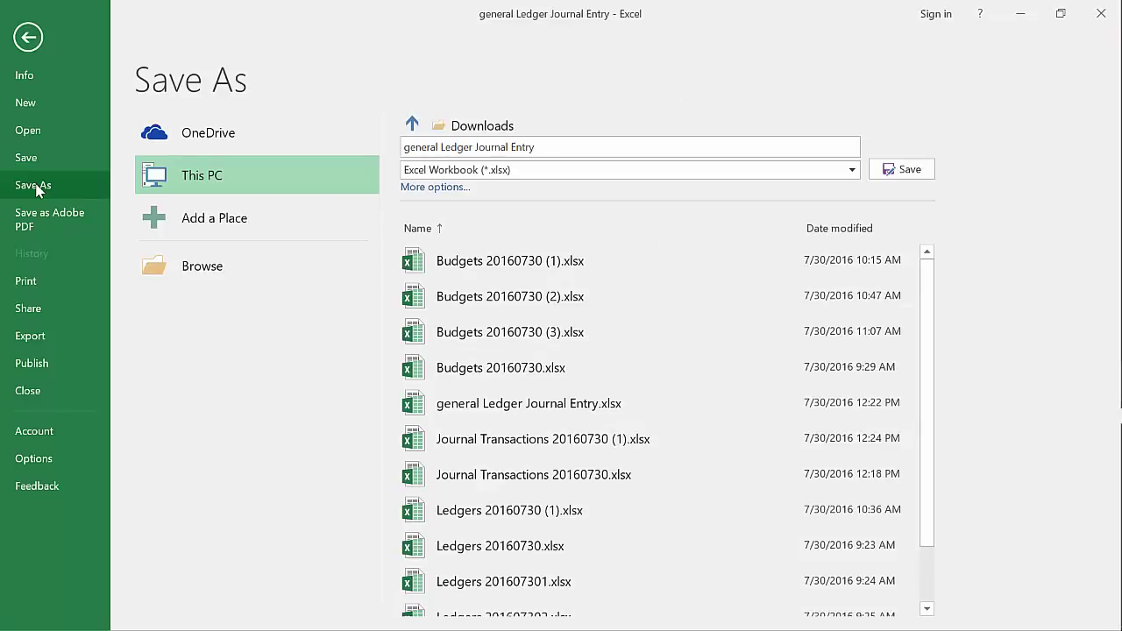
Step: Save the workbook as general Ledger Journal Entry.xlsx in Downloads, replacing the existing file, and close it
click(26, 42)
click(33, 185)
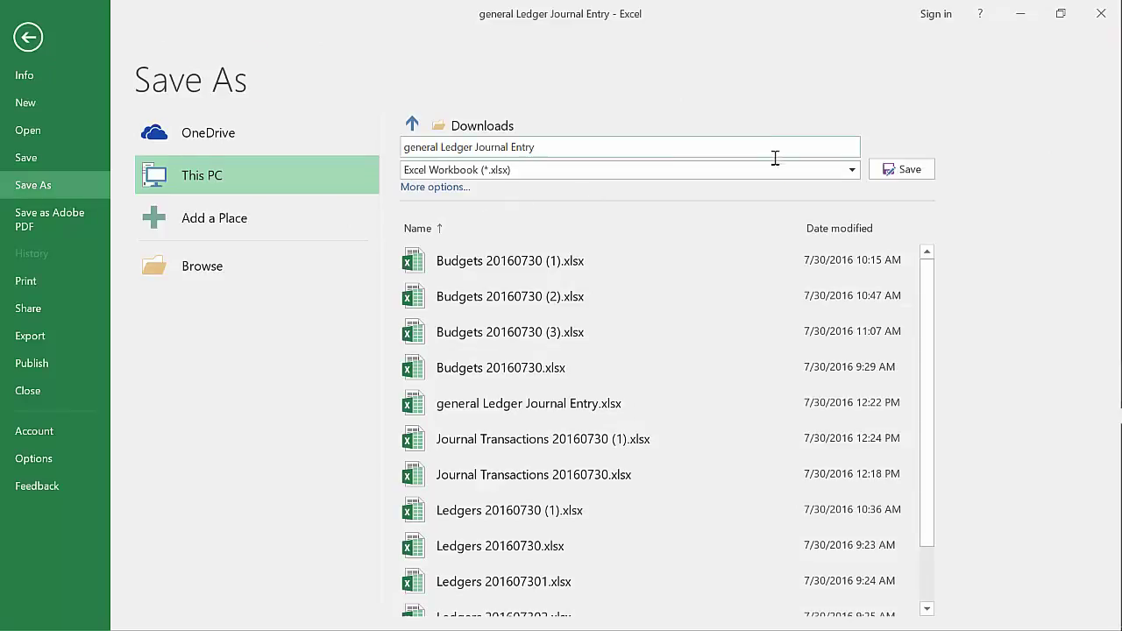
click(908, 170)
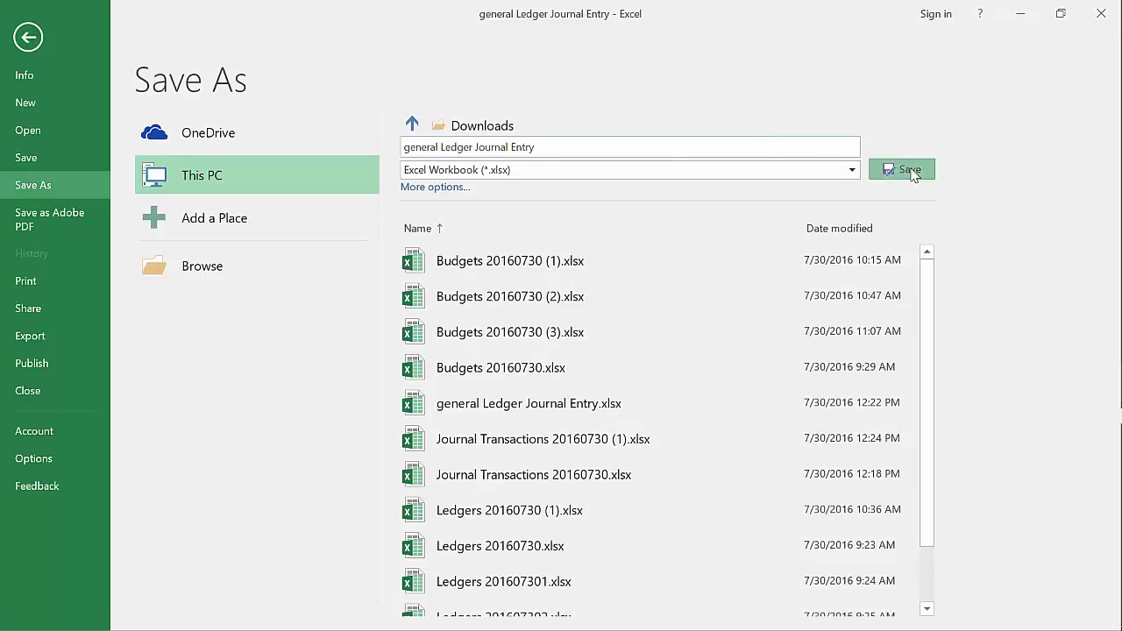
click(614, 391)
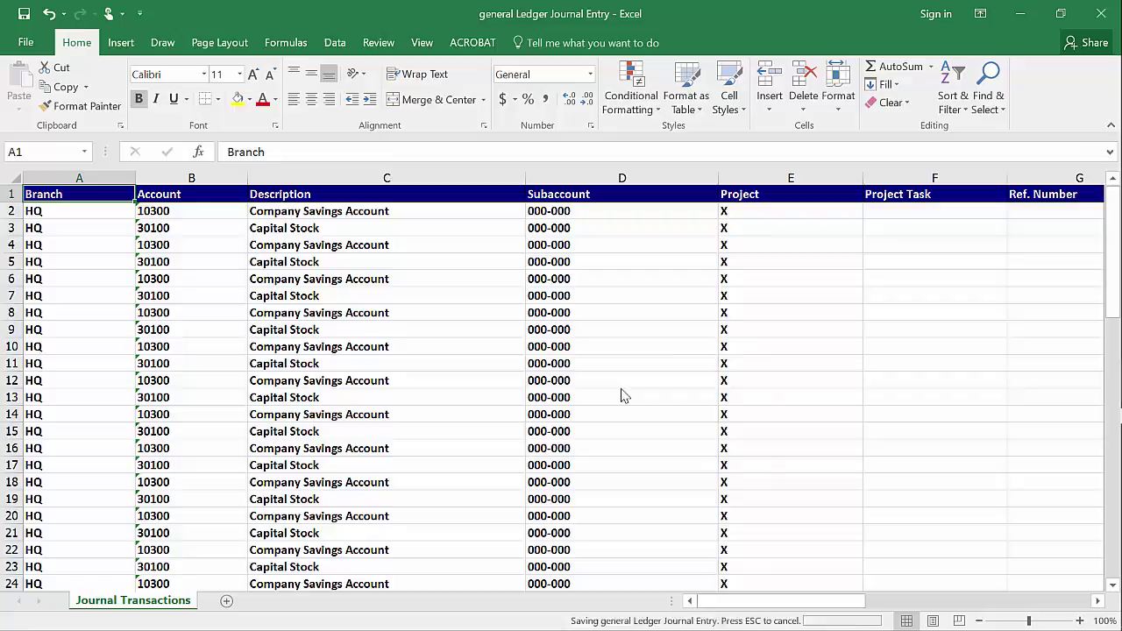
click(1107, 15)
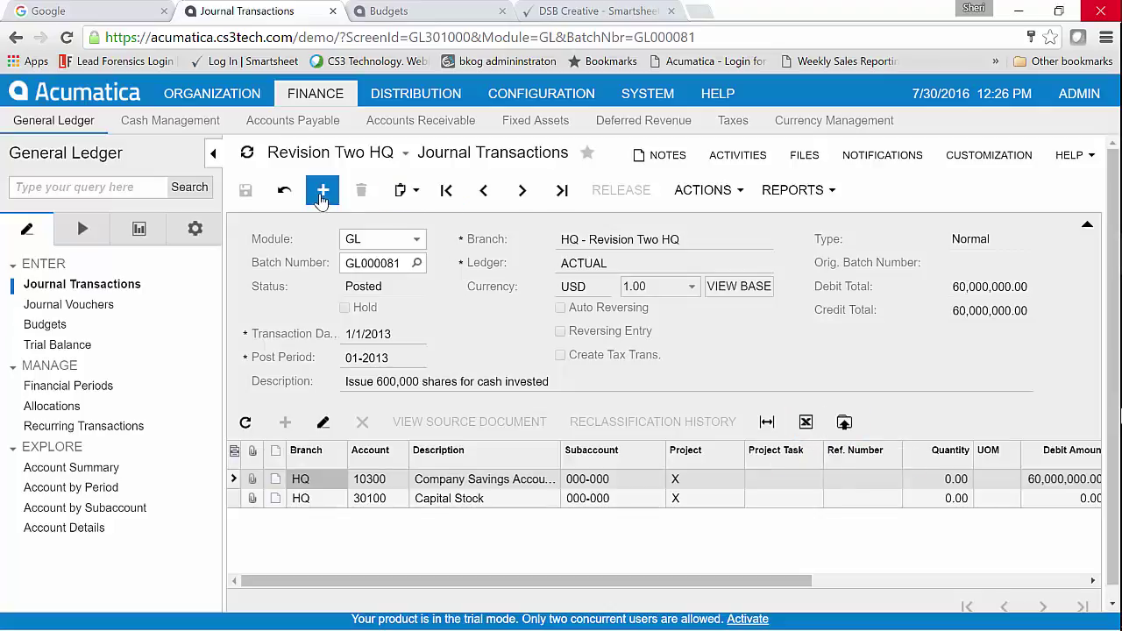
Step: Create a new journal transaction batch and upload general Ledger Journal Entry.xlsx from Downloads as its records
click(322, 193)
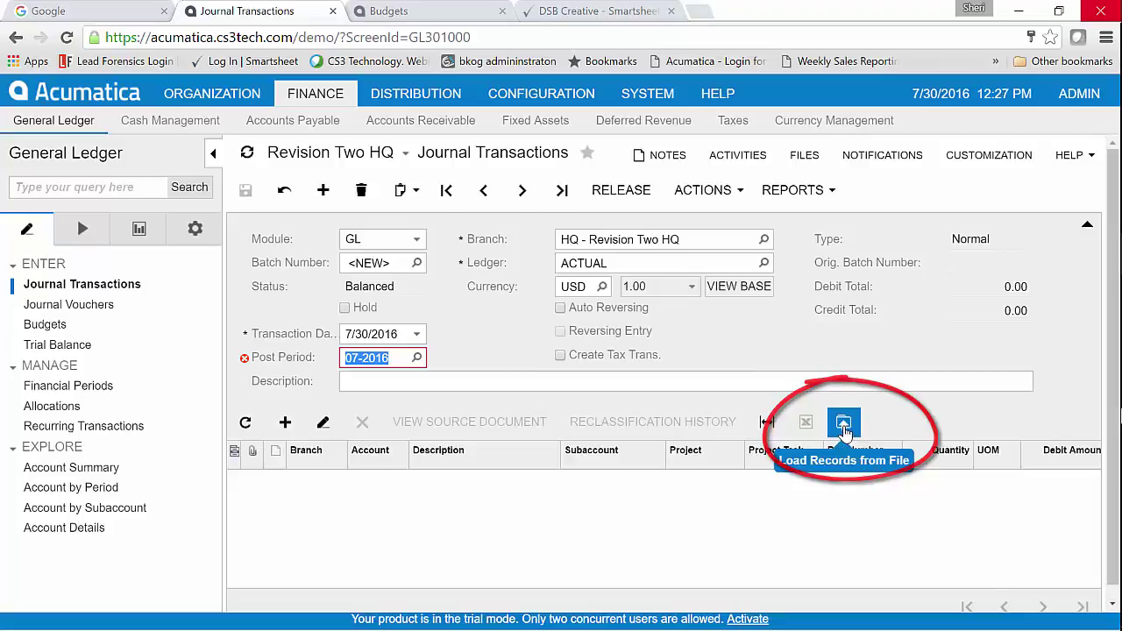
click(843, 427)
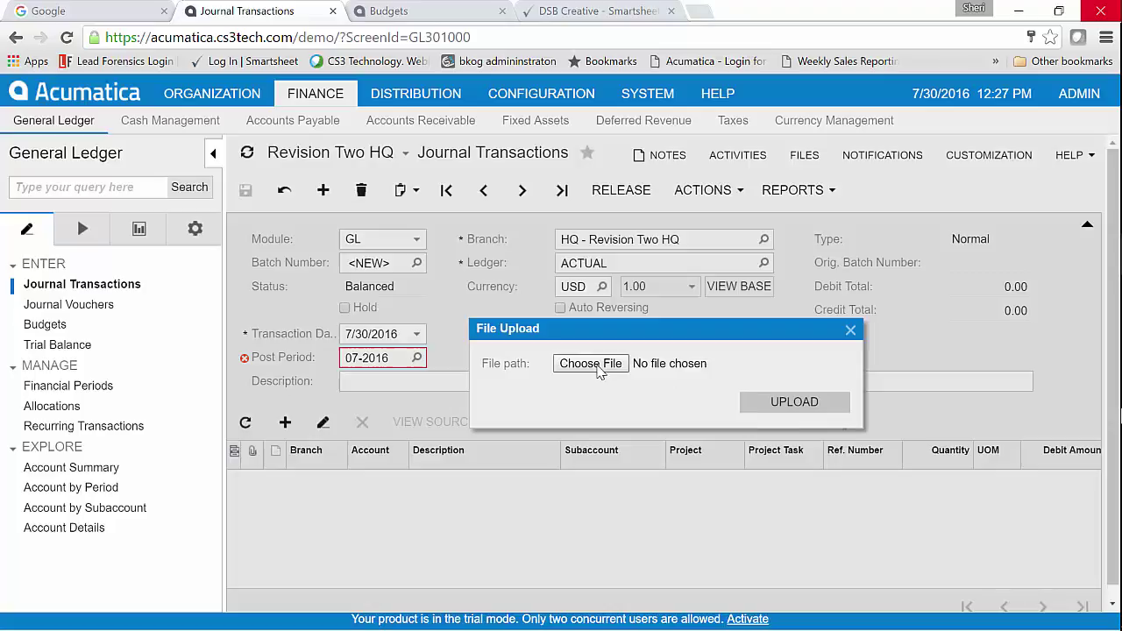
click(590, 363)
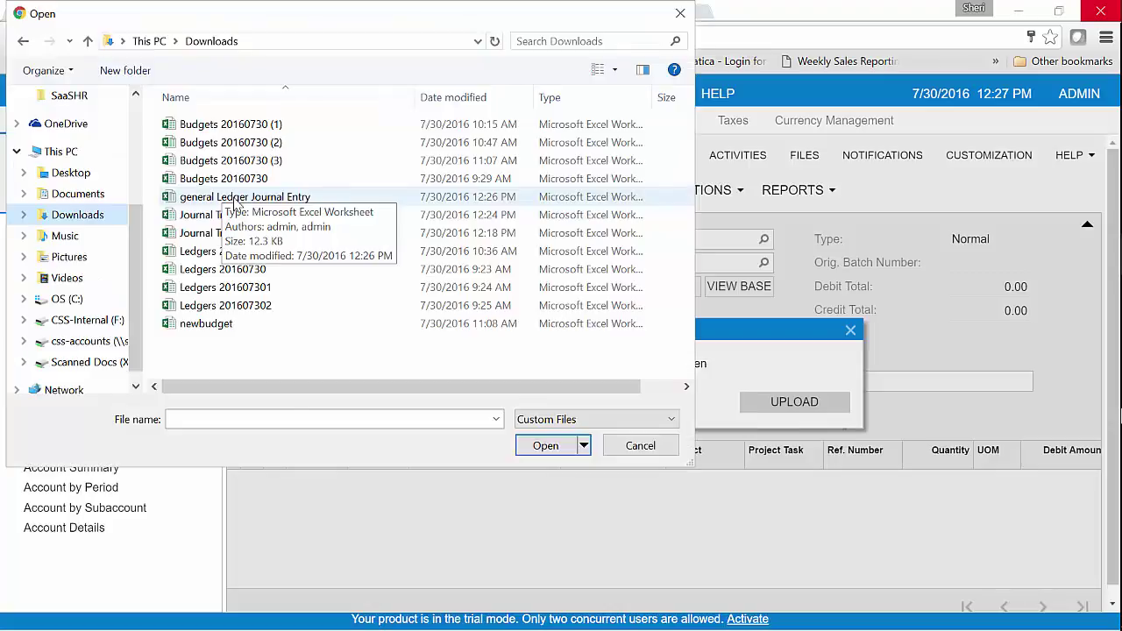
click(235, 201)
click(539, 447)
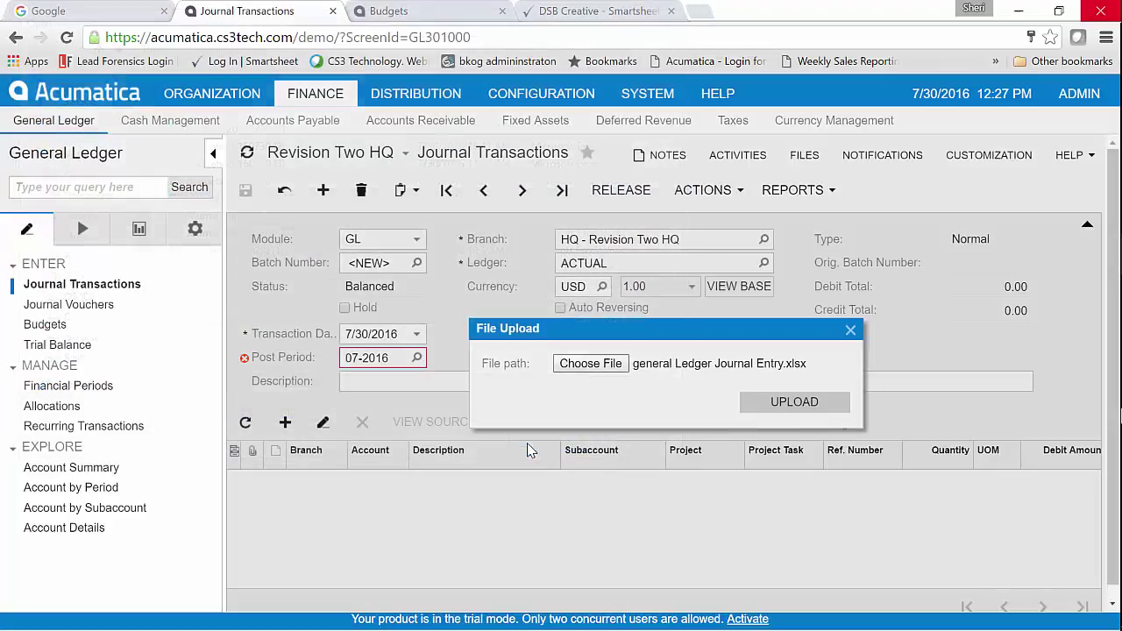
click(811, 405)
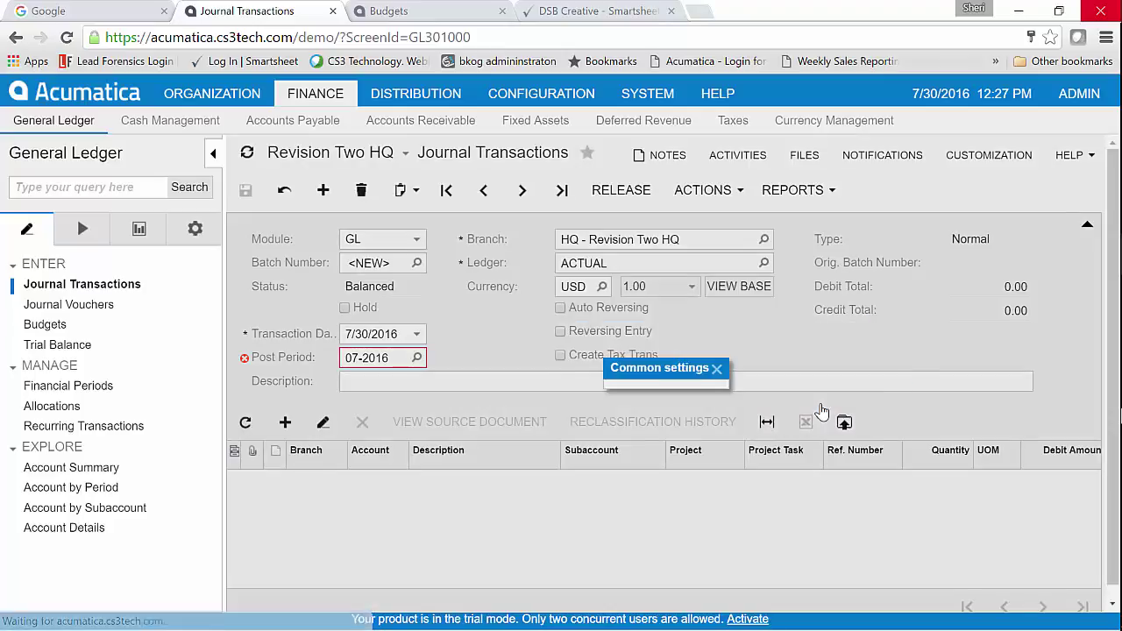
Step: Accept the common import settings and the proposed column mapping, and check the loaded journal lines and batch totals
click(713, 428)
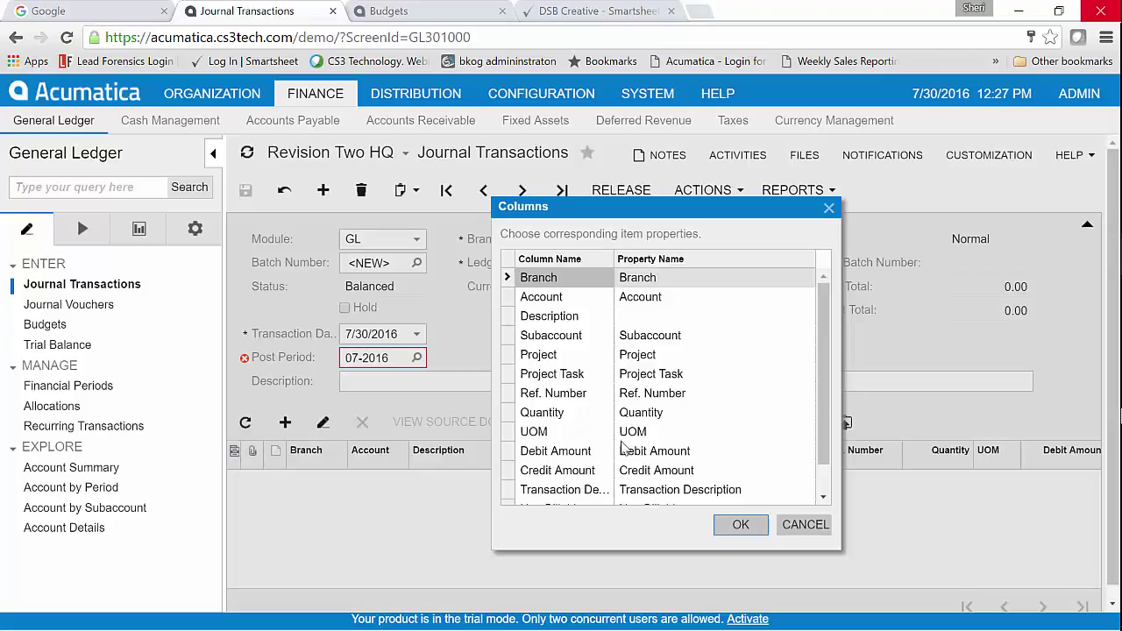
click(739, 526)
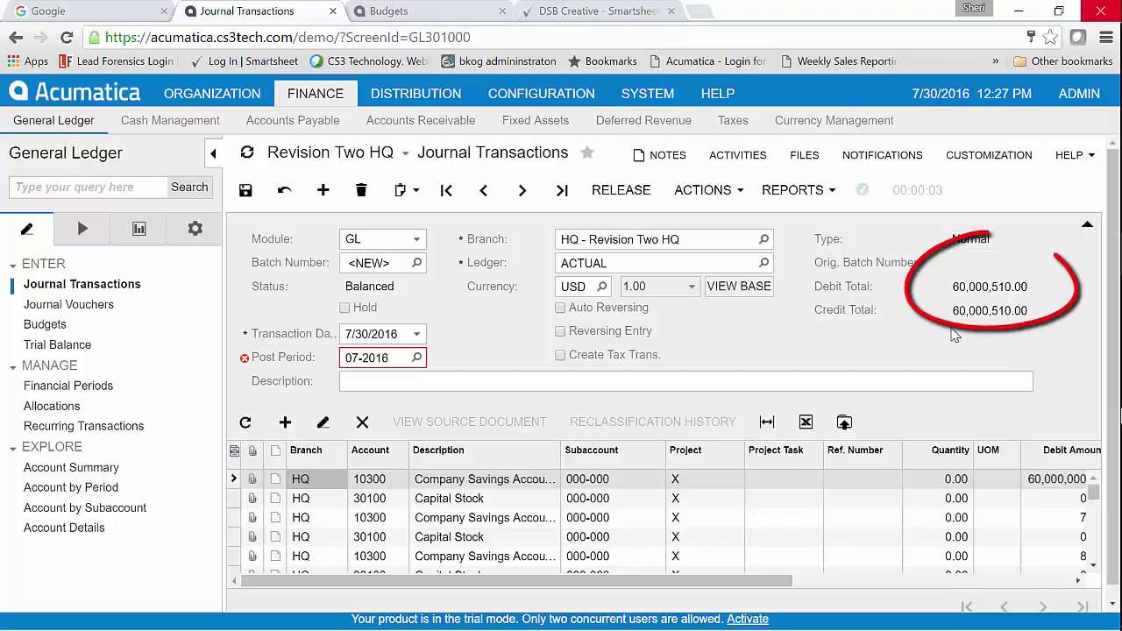
scroll(1115, 344, down, 1)
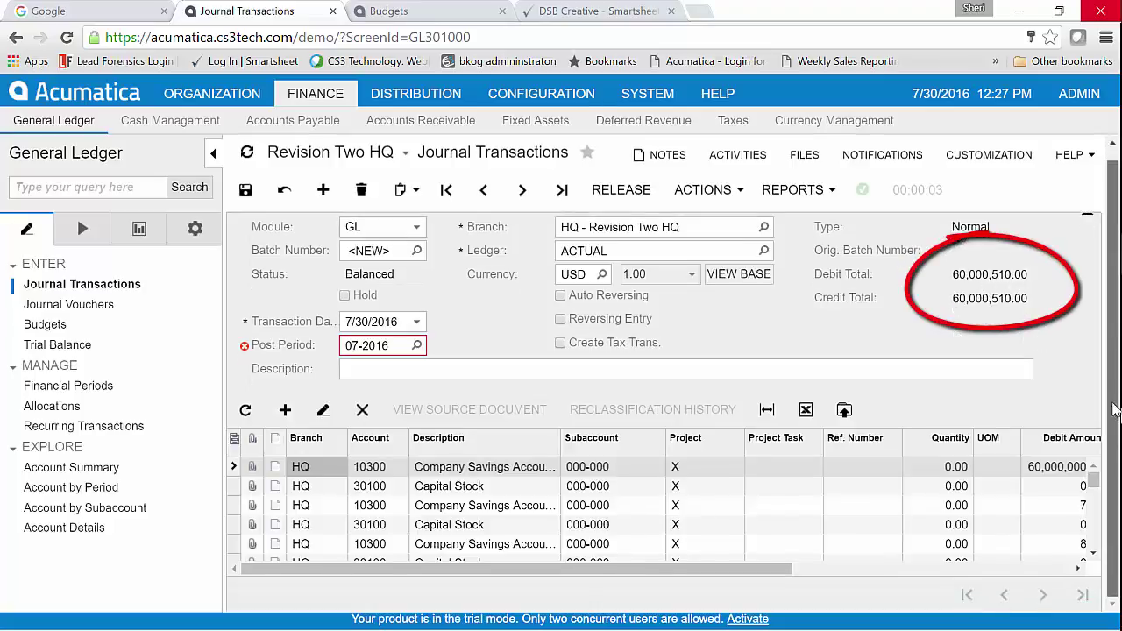
drag(733, 569, 586, 536)
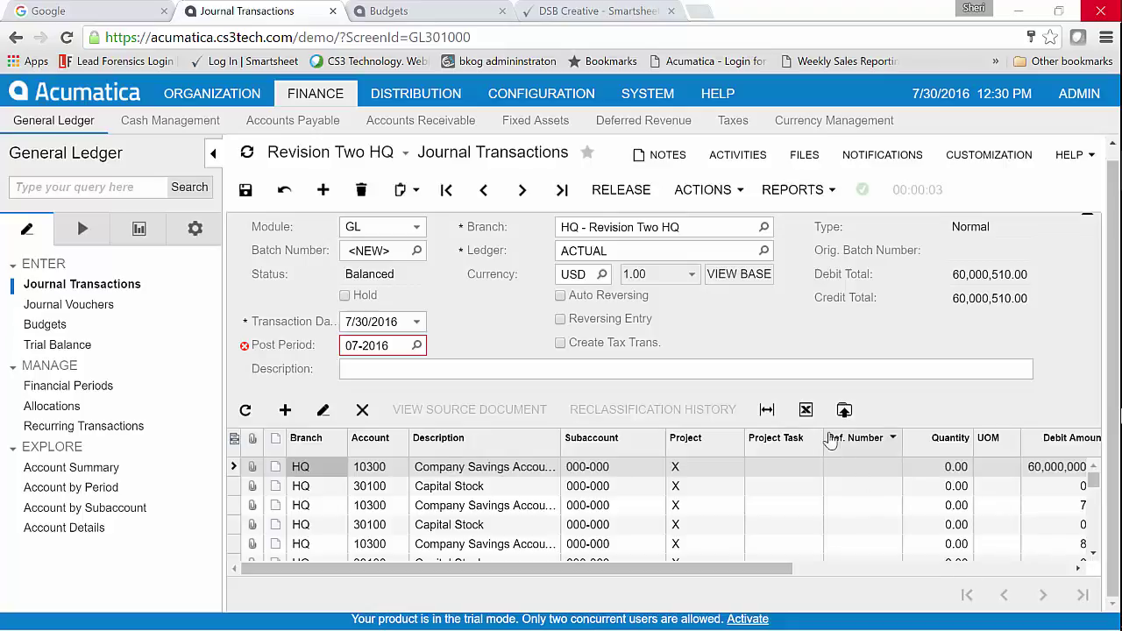
Step: Export the loaded journal lines of the new batch to Excel
click(806, 411)
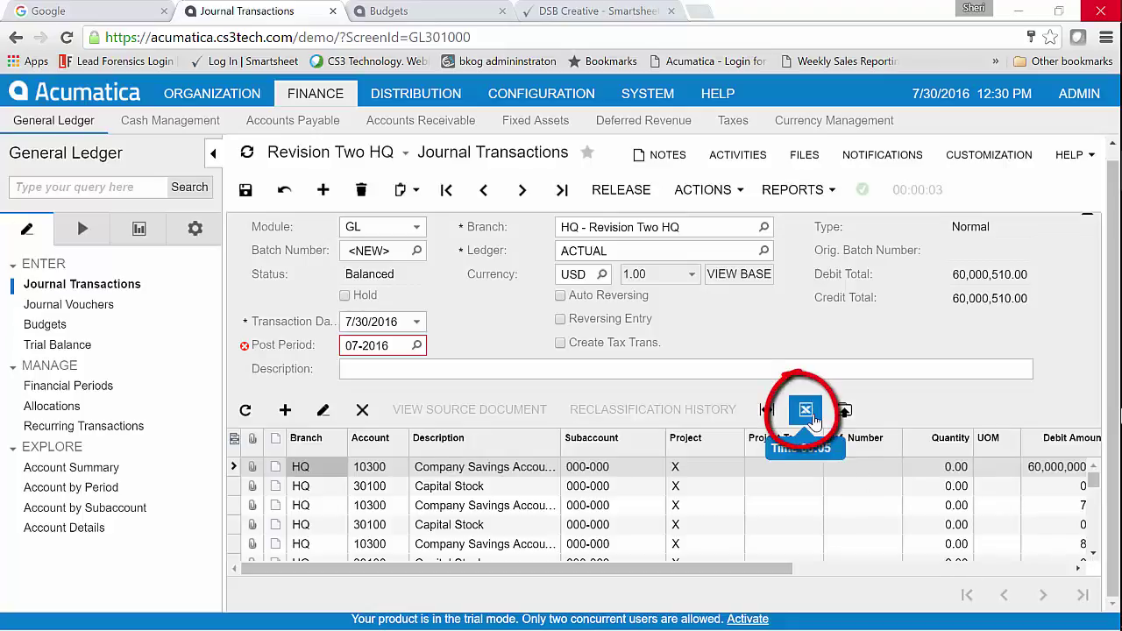